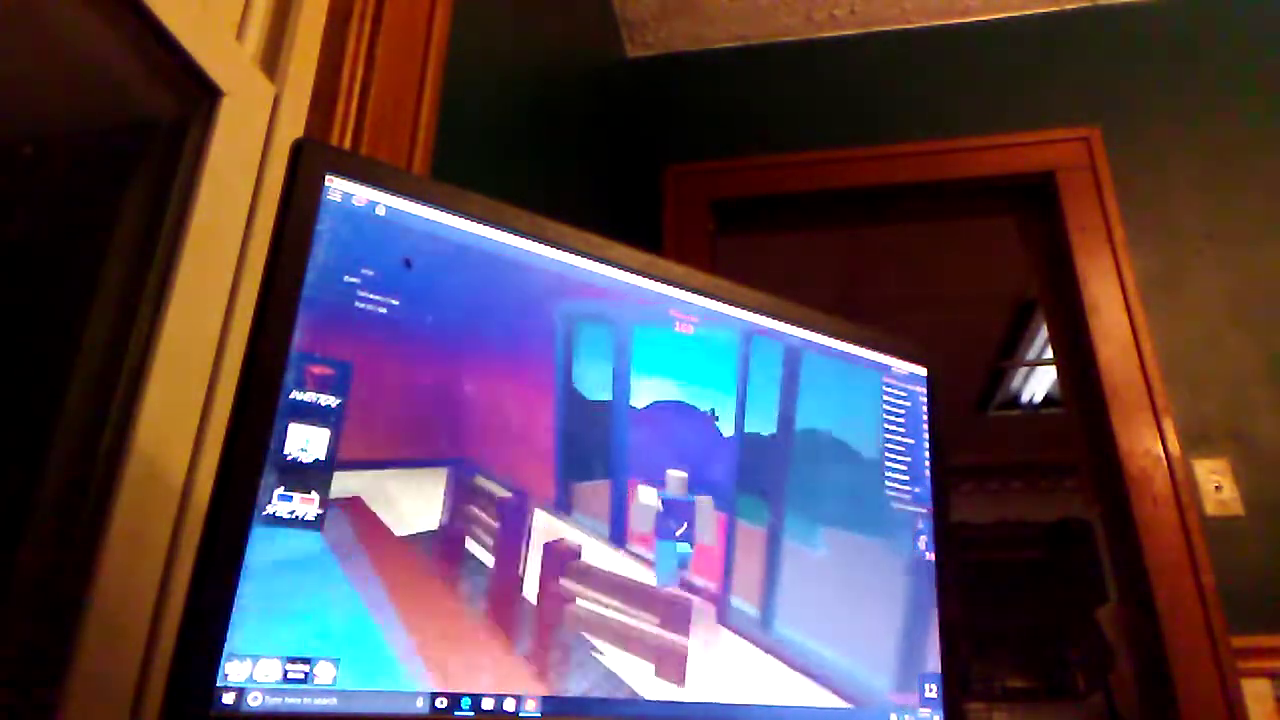
Step: Explore the house from the outdoor platform through the hallway, garage, dark room and kitchen
key(w)
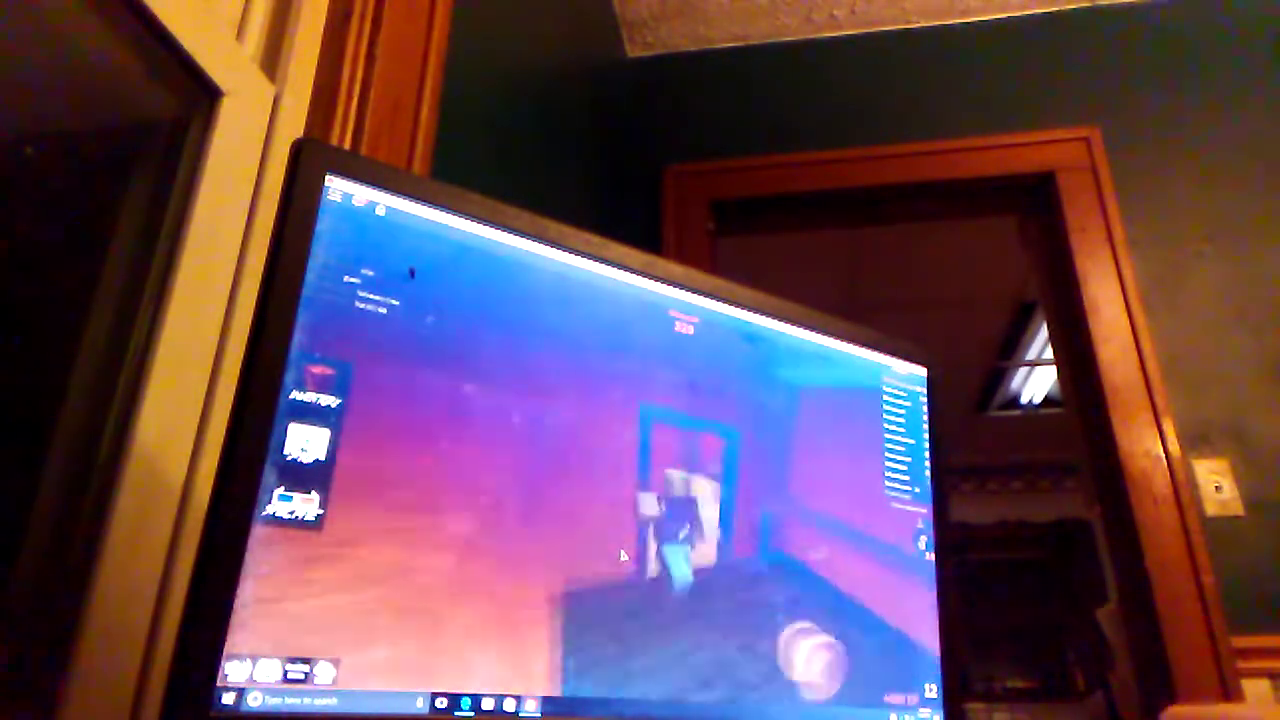
key(w)
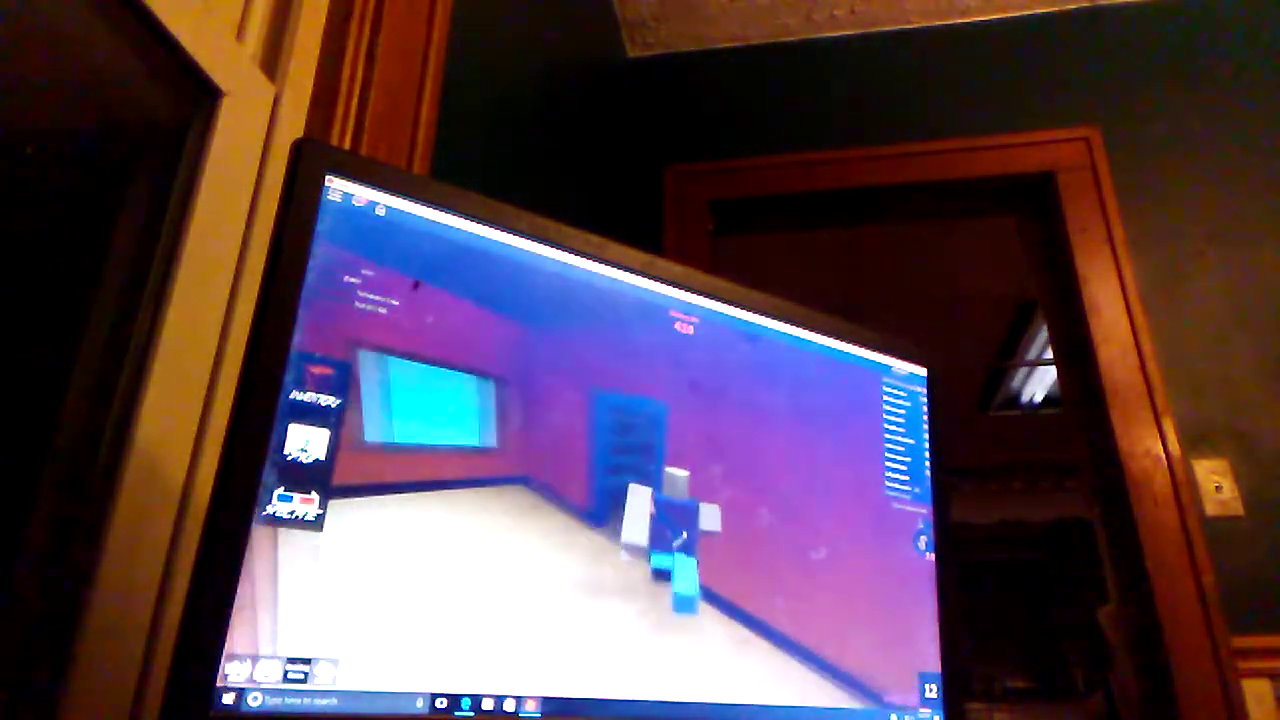
key(w)
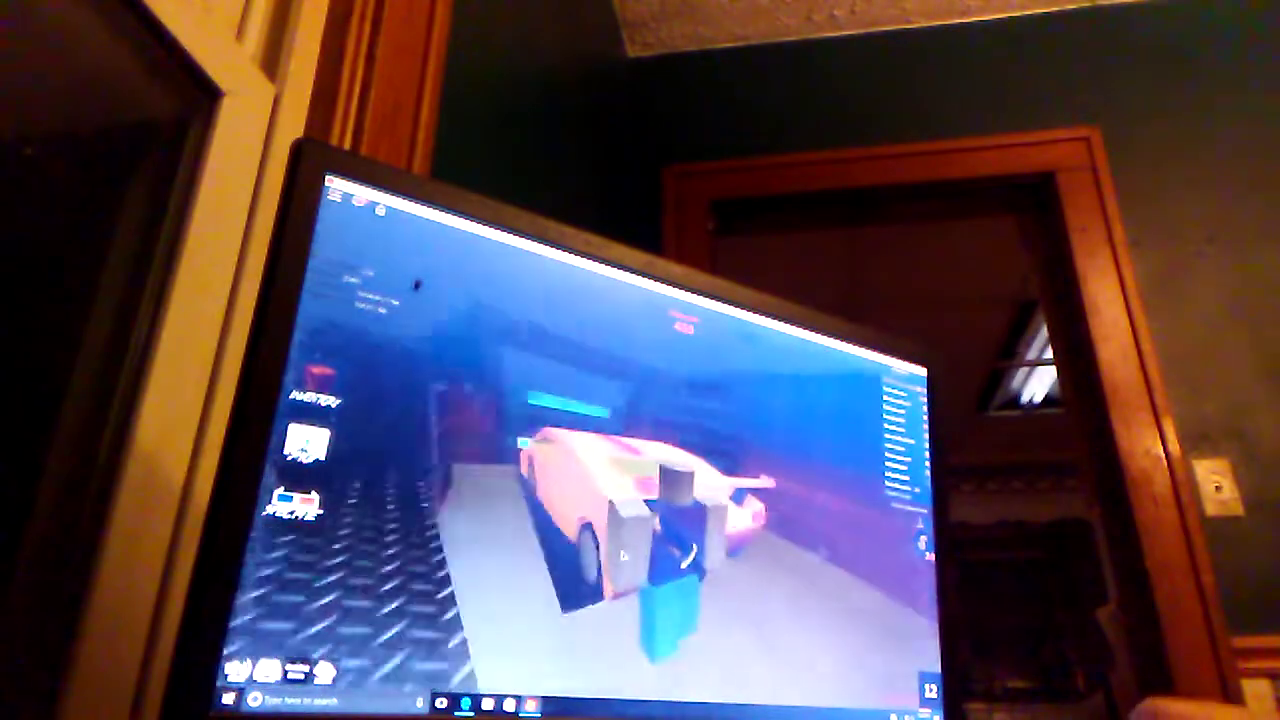
key(w)
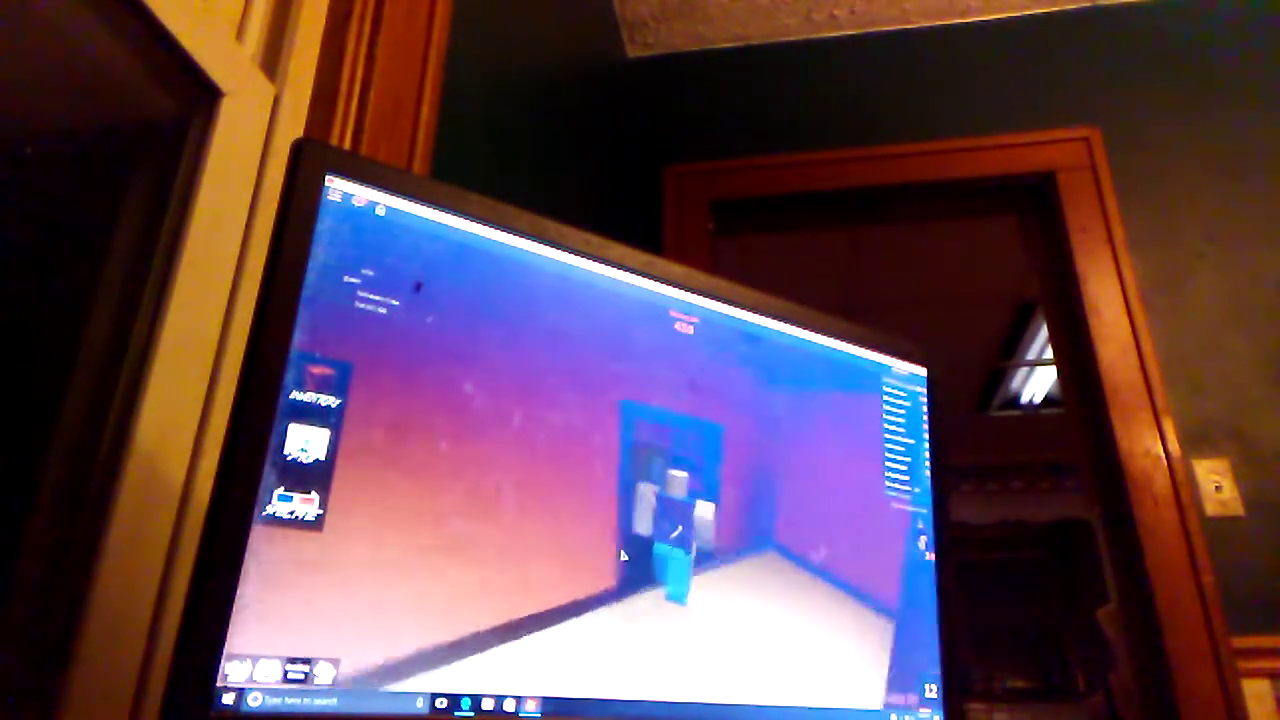
key(w)
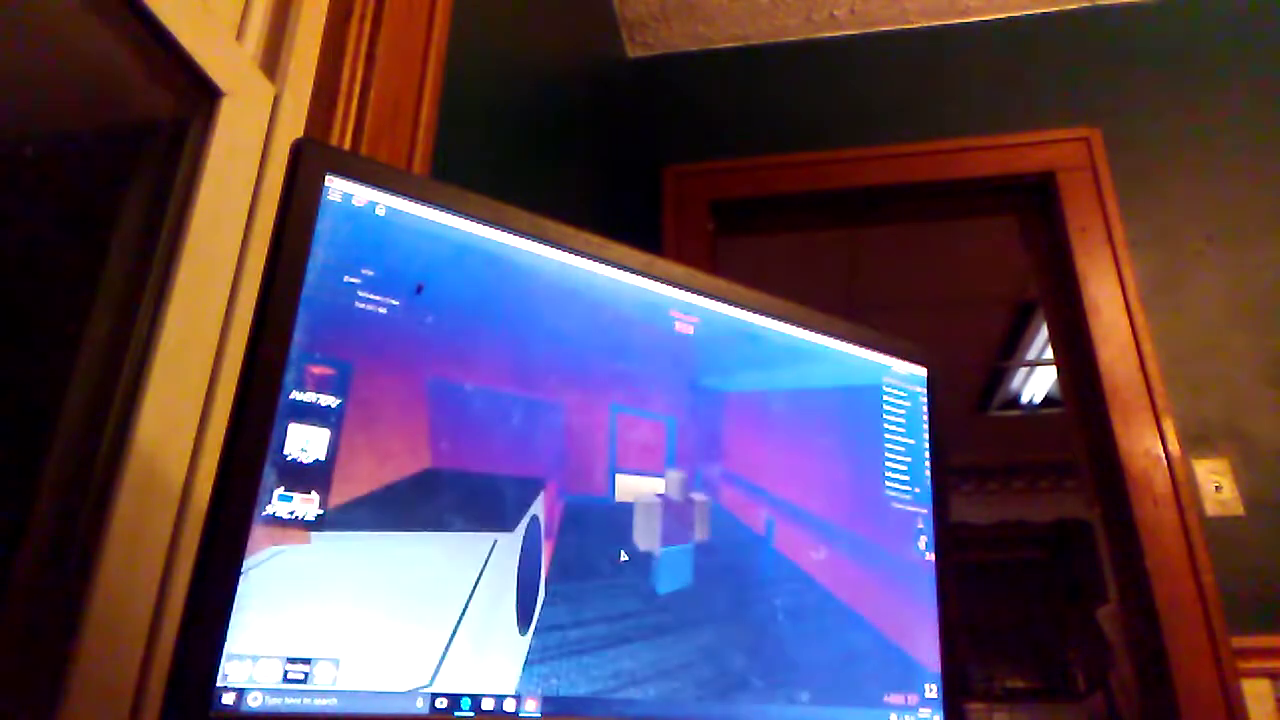
key(w)
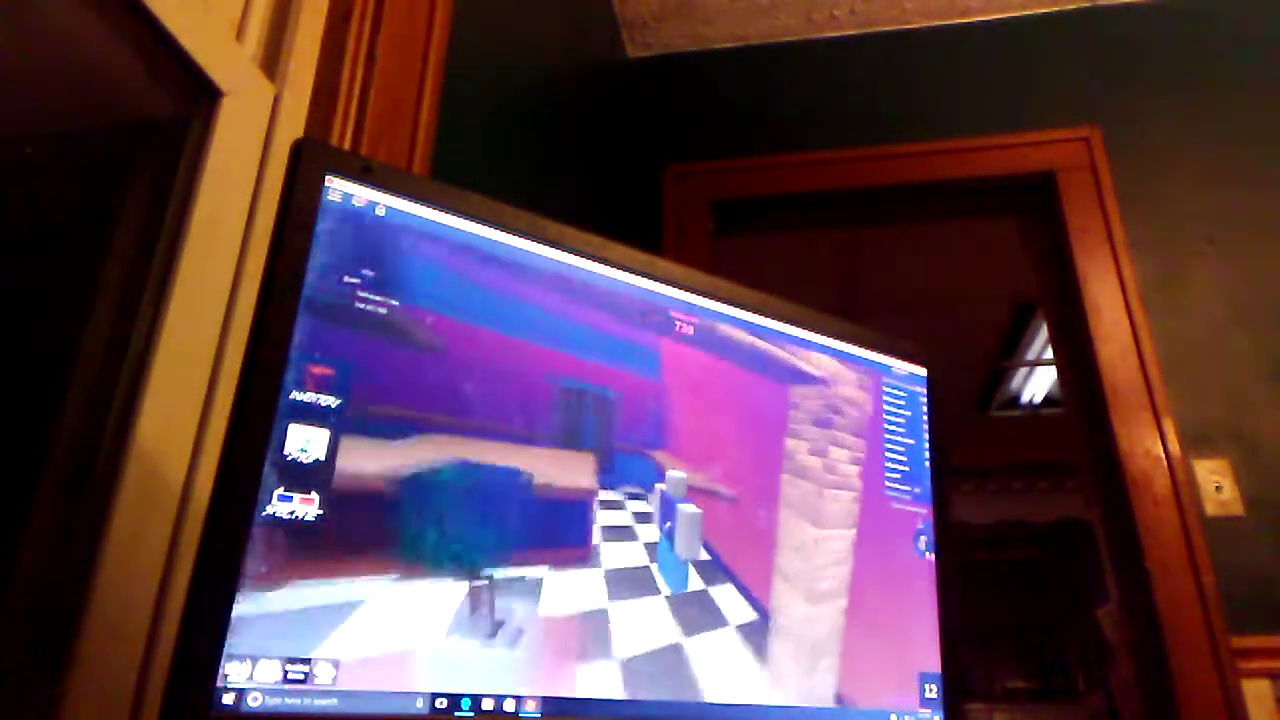
right_click(620, 553)
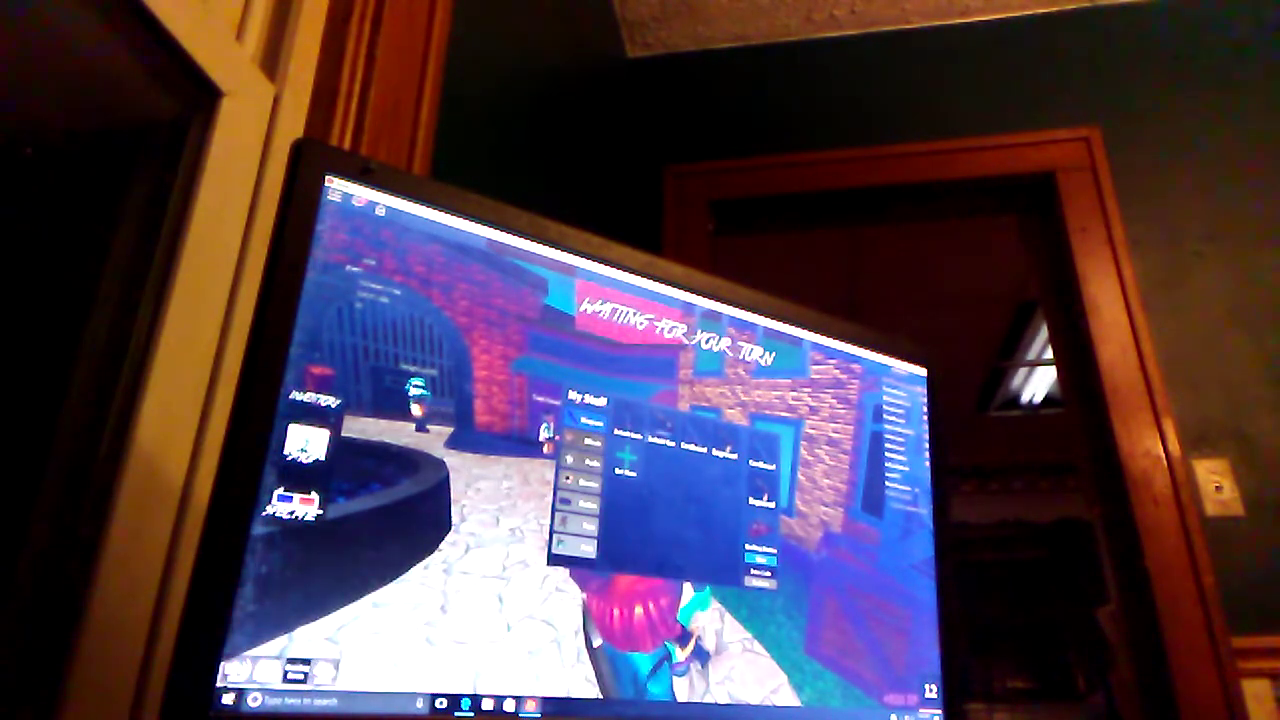
Step: Check the Weapons tab, close the inventory, and look around the newly loaded map
click(630, 440)
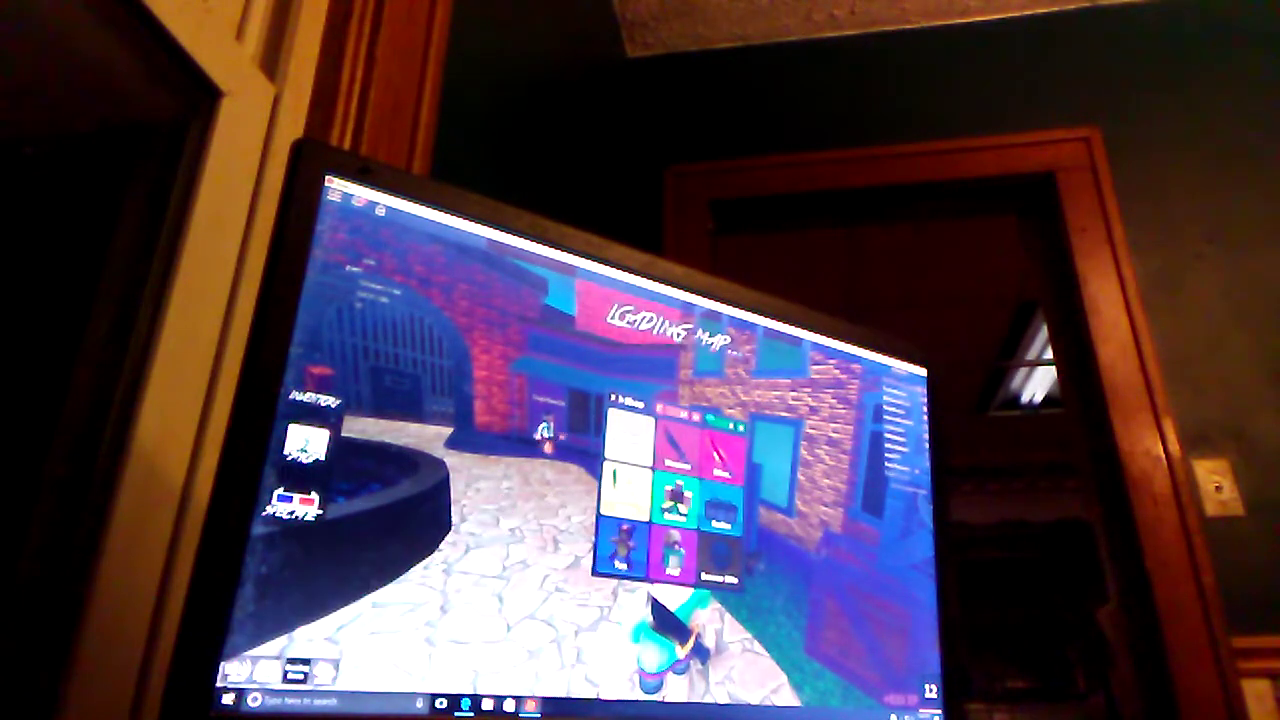
key(grave)
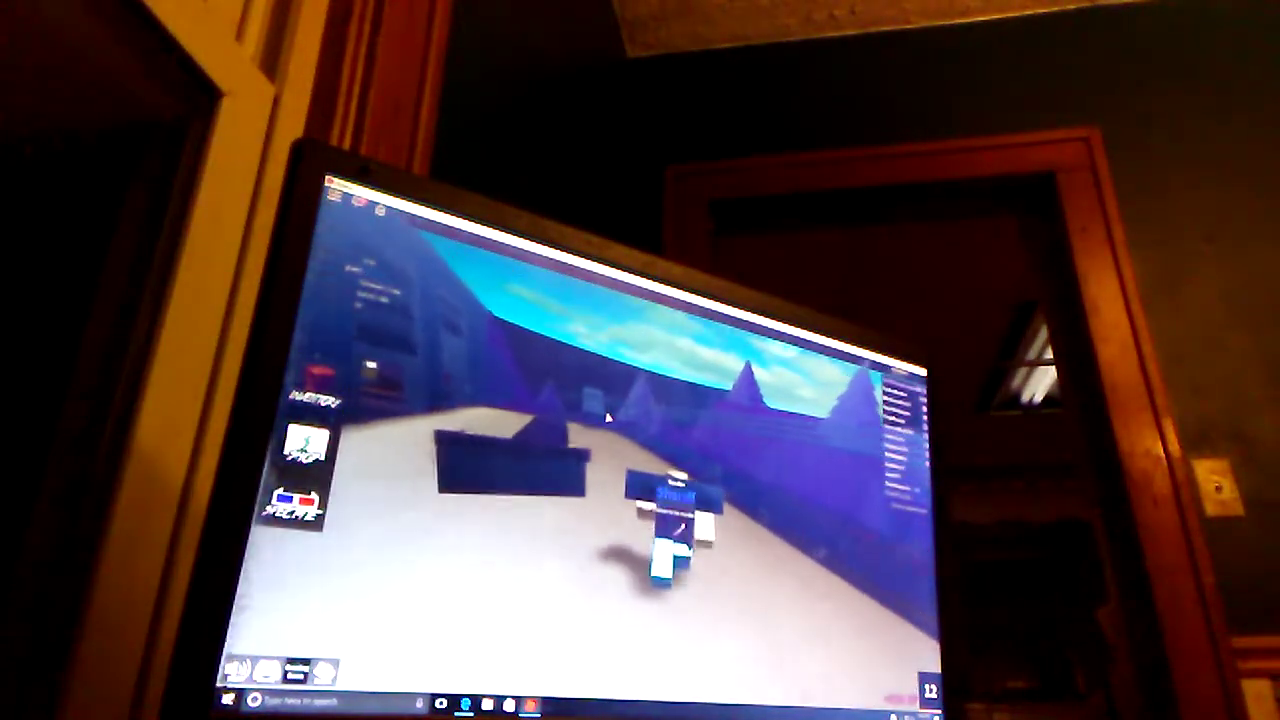
drag(607, 418, 605, 418)
scroll(607, 418, up, 3)
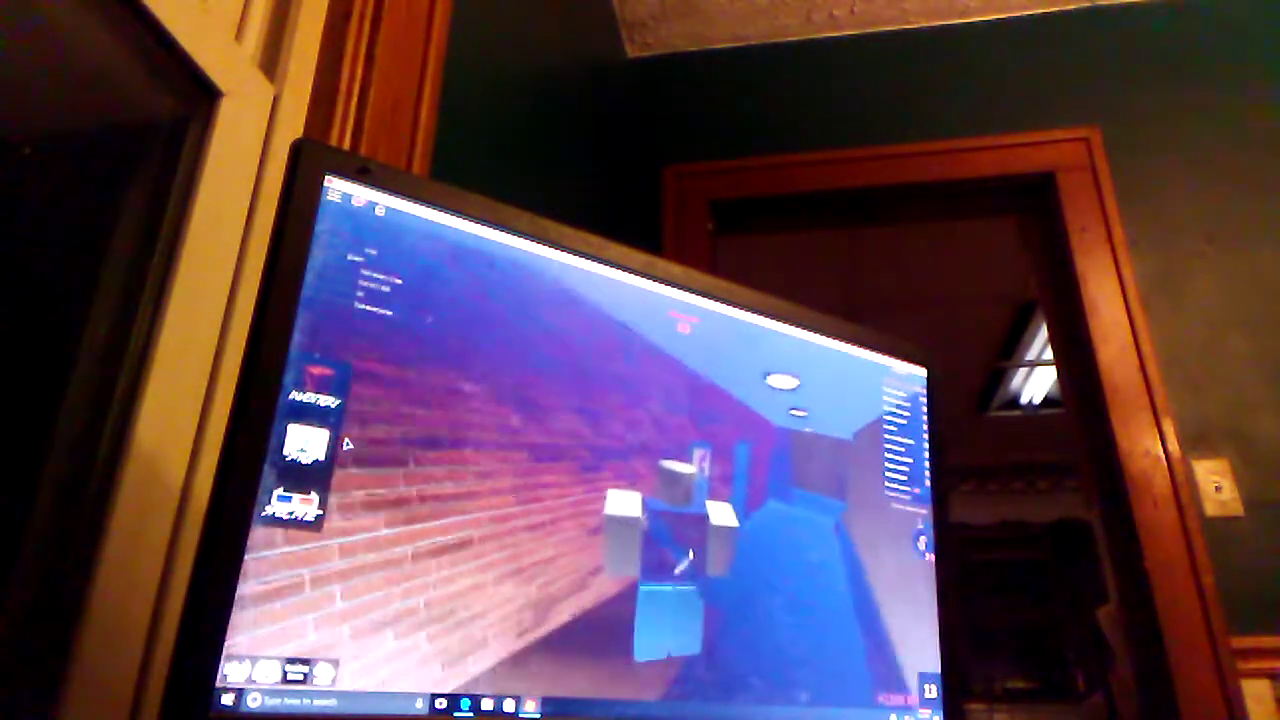
key(w)
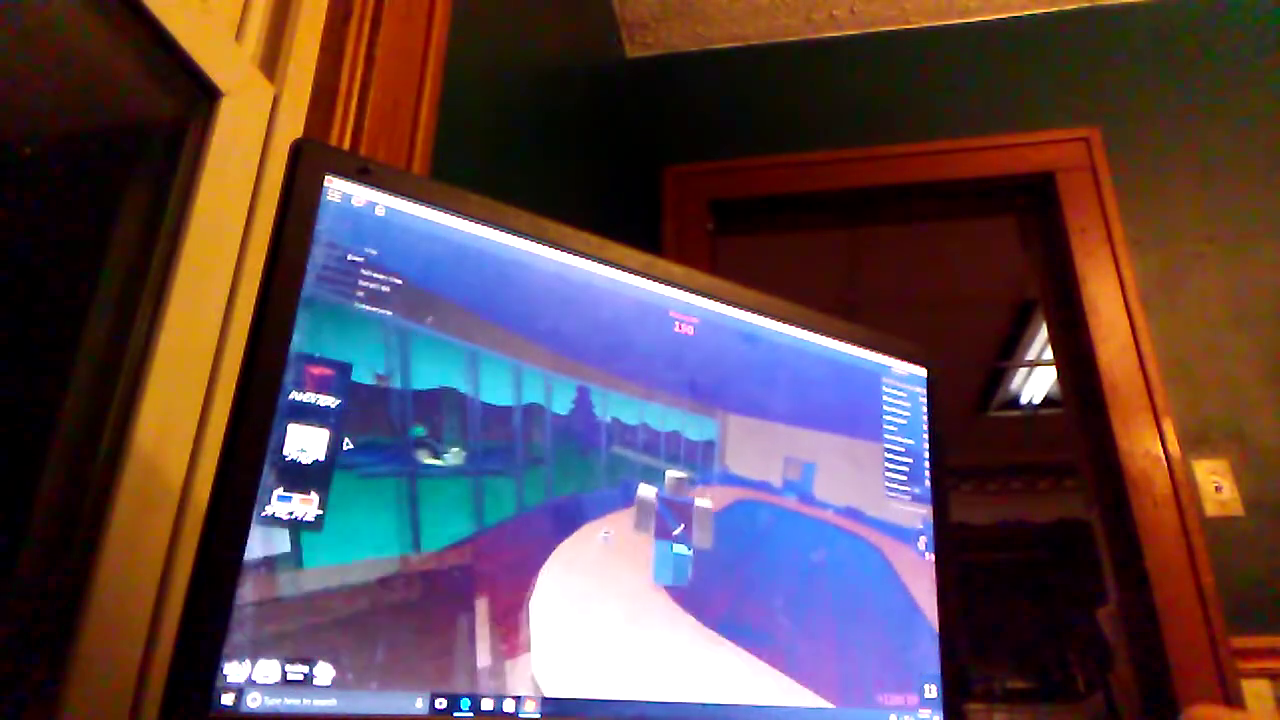
Step: Walk down the brick hallway into the next room, then view the lobby players
key(w)
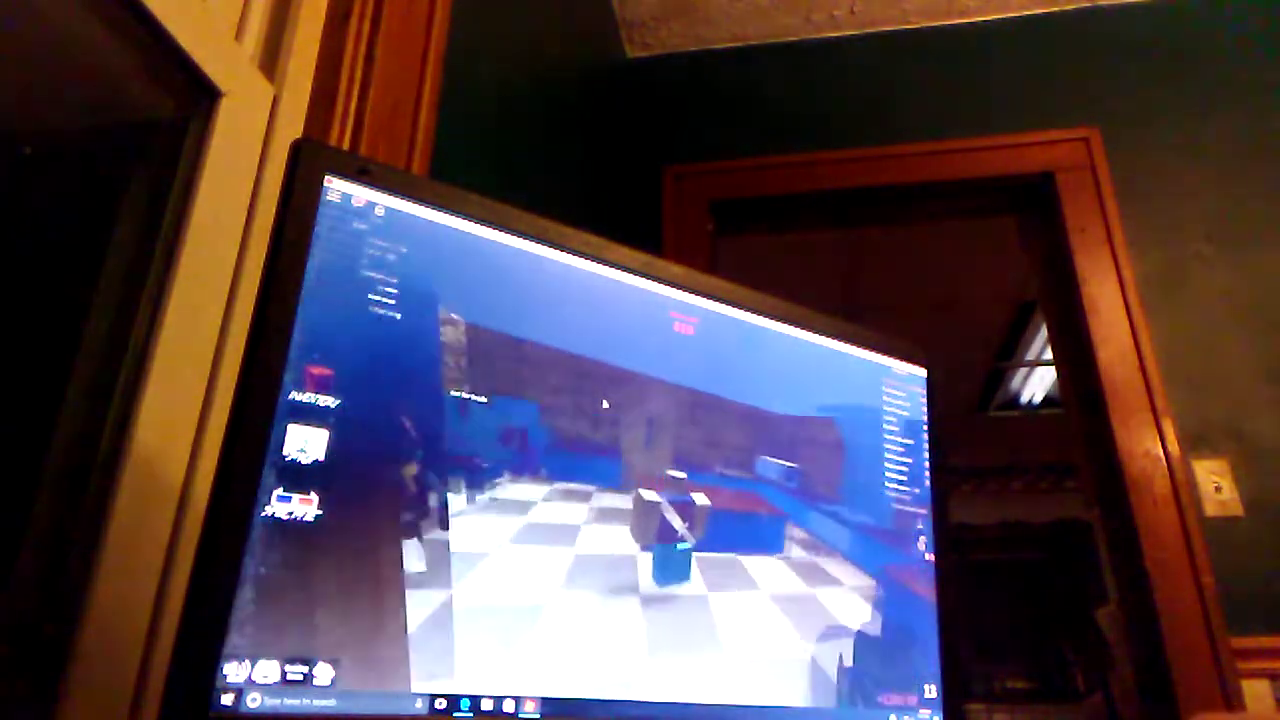
drag(640, 500, 560, 500)
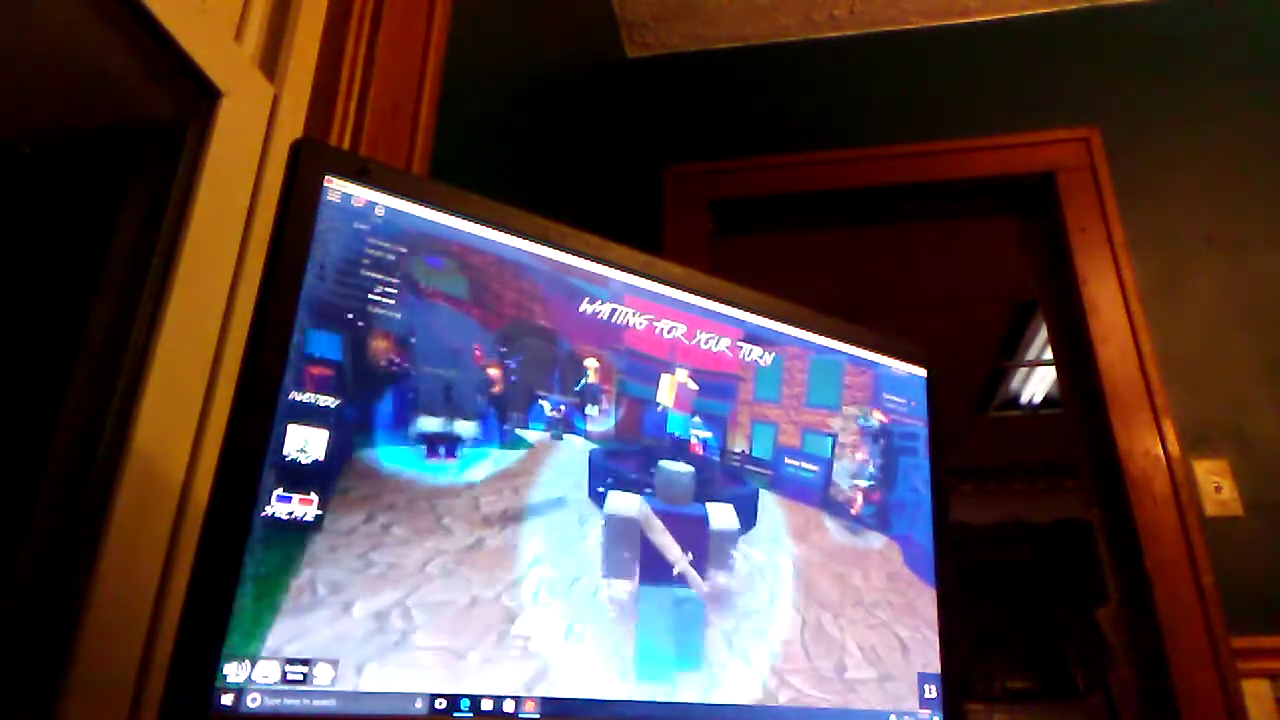